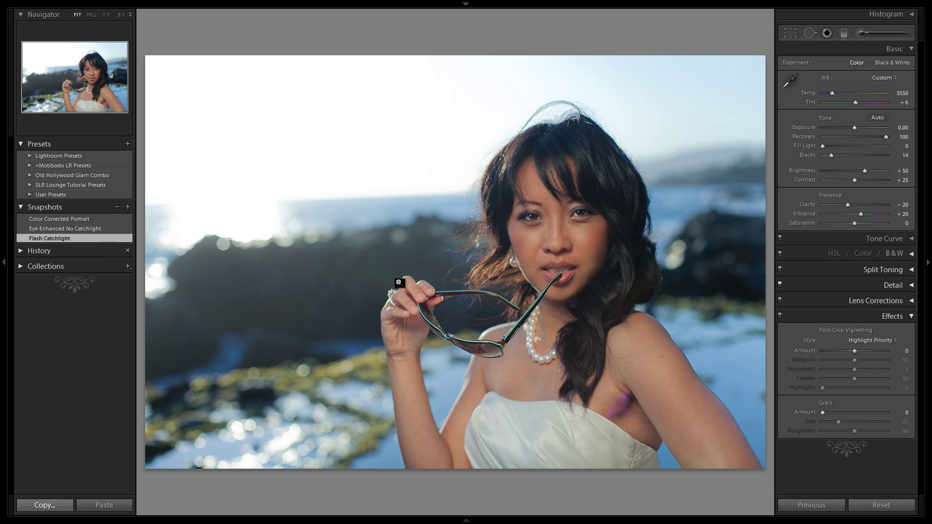
Restore the "Eye Enhanced No Catchlight" snapshot and zoom in closely on both of the woman's eyes
left_click(52, 229)
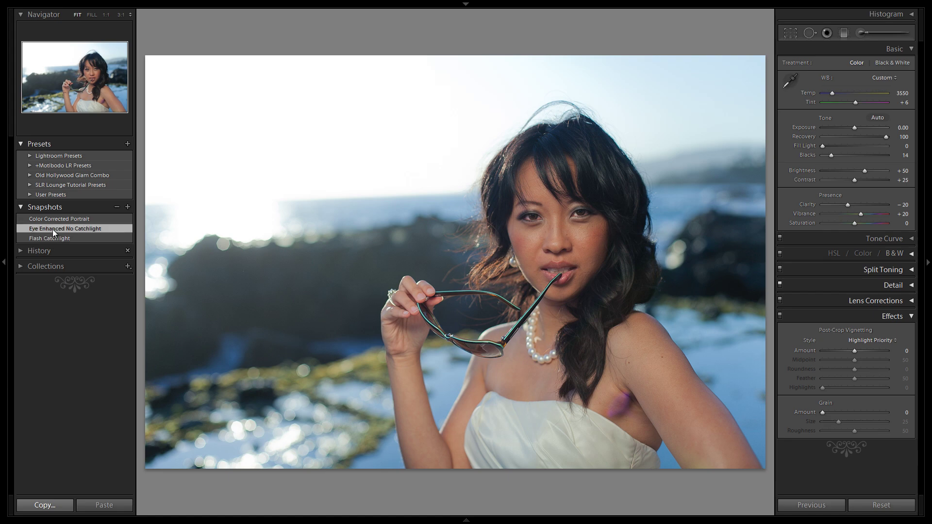
left_click(11, 262)
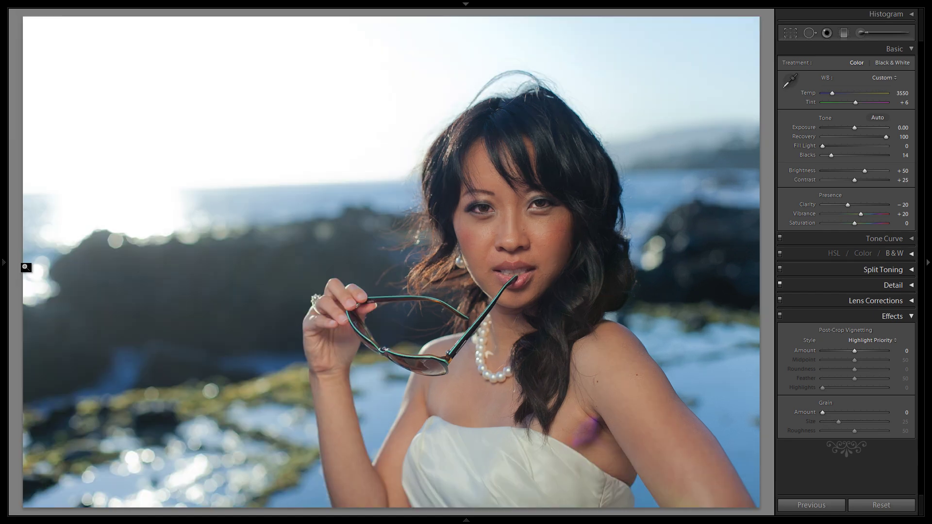
left_click(518, 208)
left_click_drag(509, 204, 426, 235)
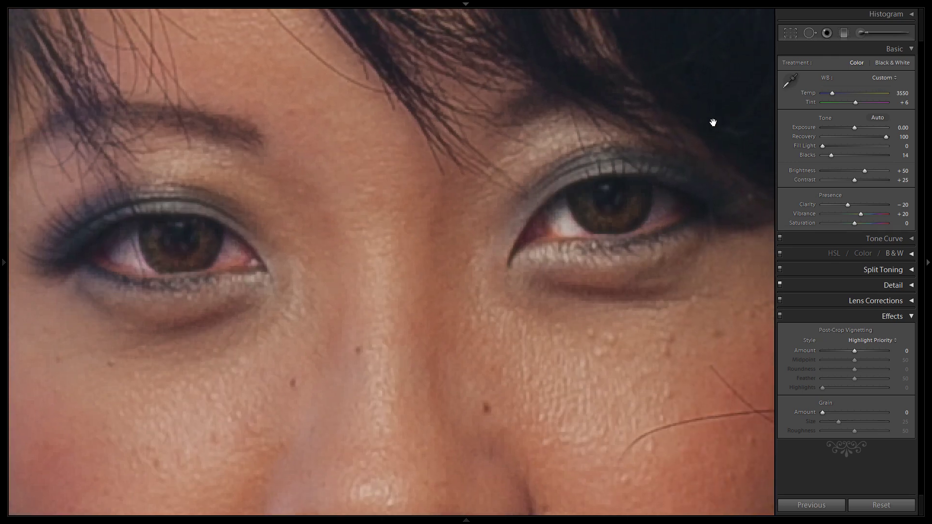
Set the Adjustment Brush to exposure 2.00, saturation -50 and feather 80, starting from the Flash Catchlight Brush preset
key("k")
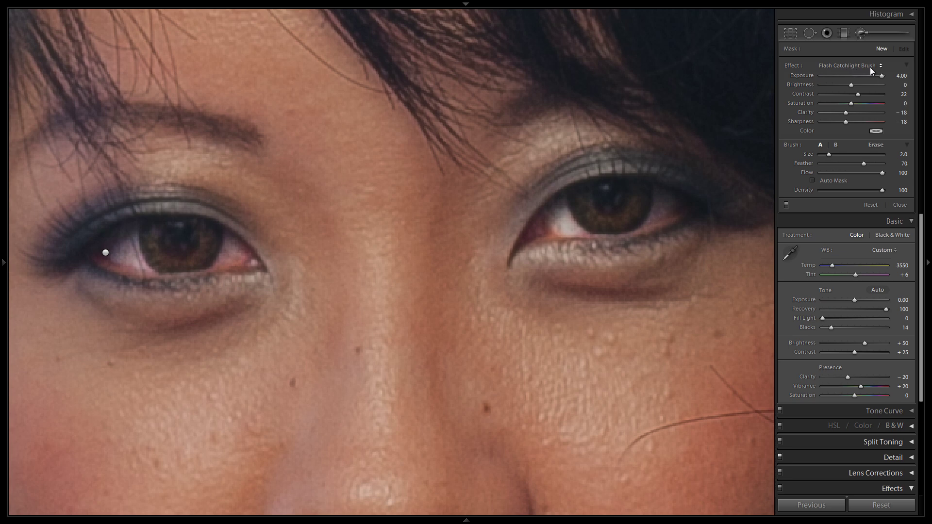
left_click(894, 76)
type("2")
left_click(904, 95)
left_click(895, 103)
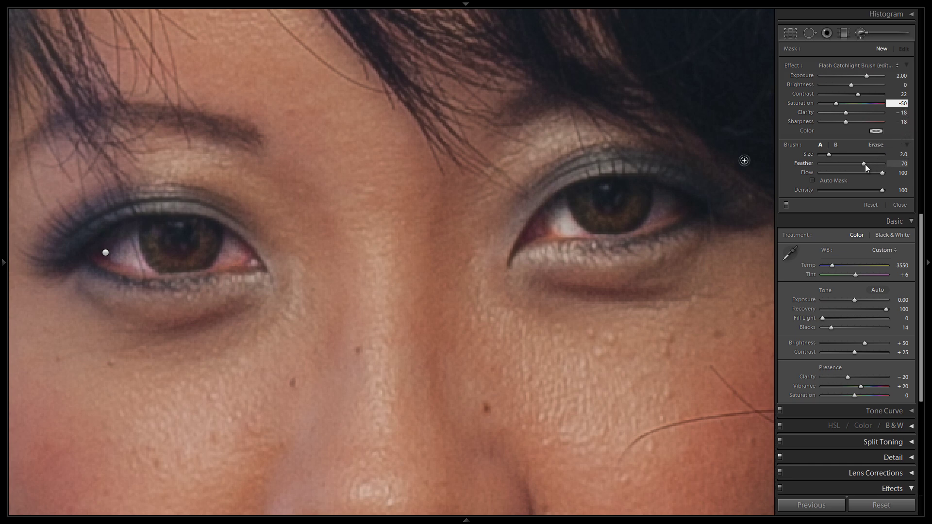
key("Return")
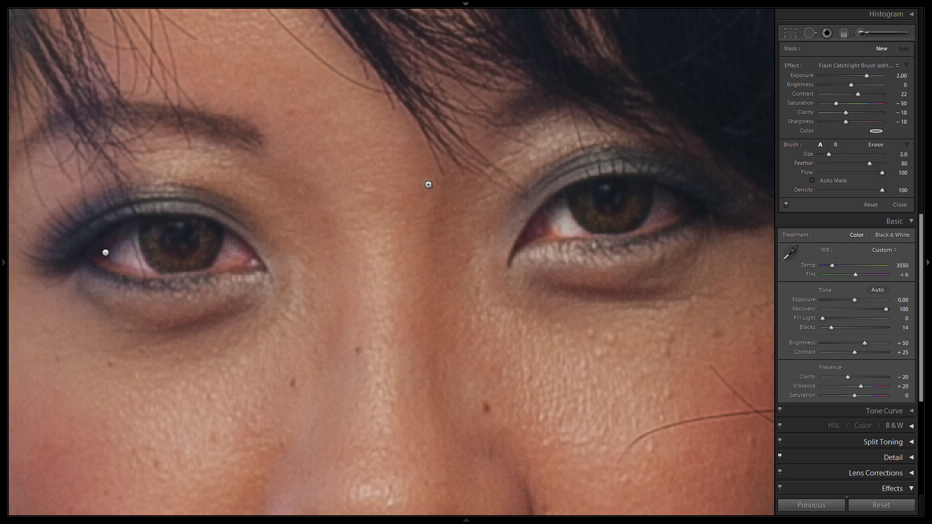
Save the current brush settings as a new preset named "Reflector Catchlight Brush"
left_click(840, 67)
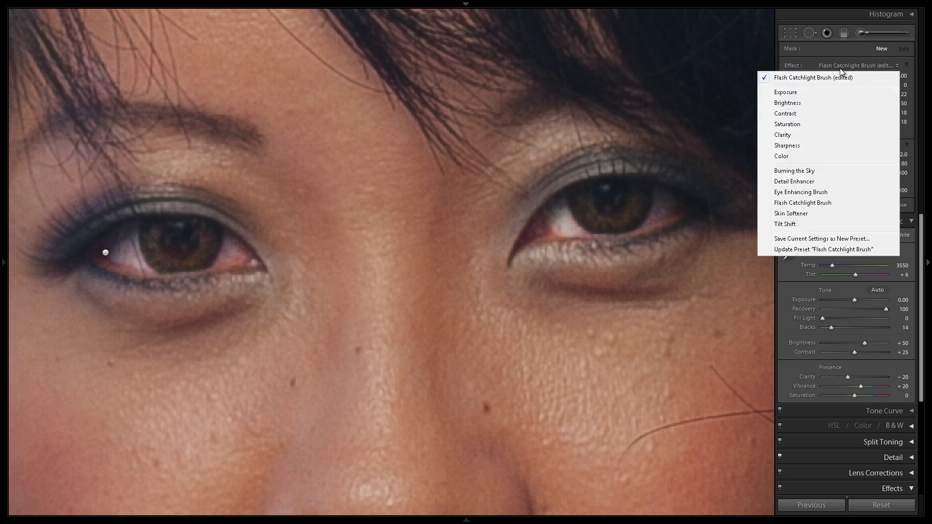
left_click(821, 239)
type("Reflector Catchlight")
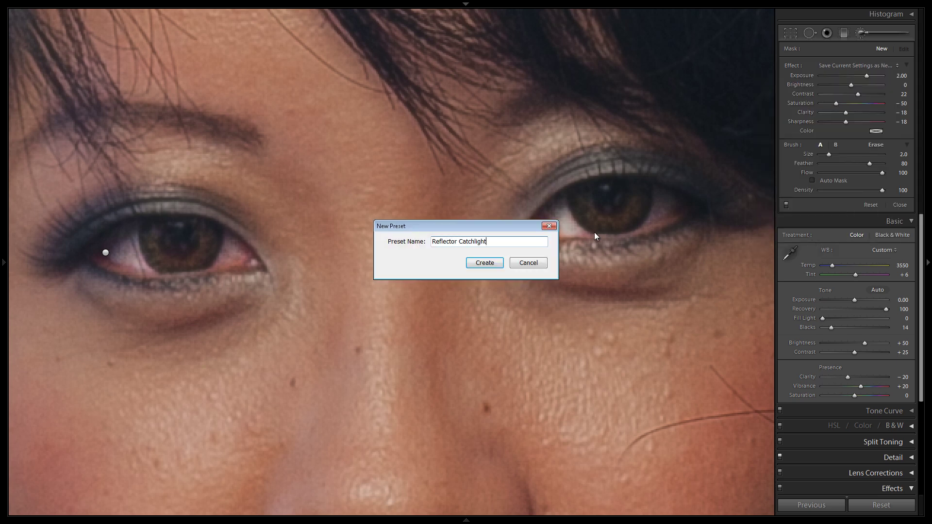
type(" Brush")
key("Return")
Paint an oval reflector catchlight on the upper left part of the iris in both eyes, enlarging the brush to size 4.0
mouse_move(193, 223)
left_mouse_down()
mouse_move(396, 208)
mouse_move(389, 176)
mouse_move(337, 101)
left_mouse_up()
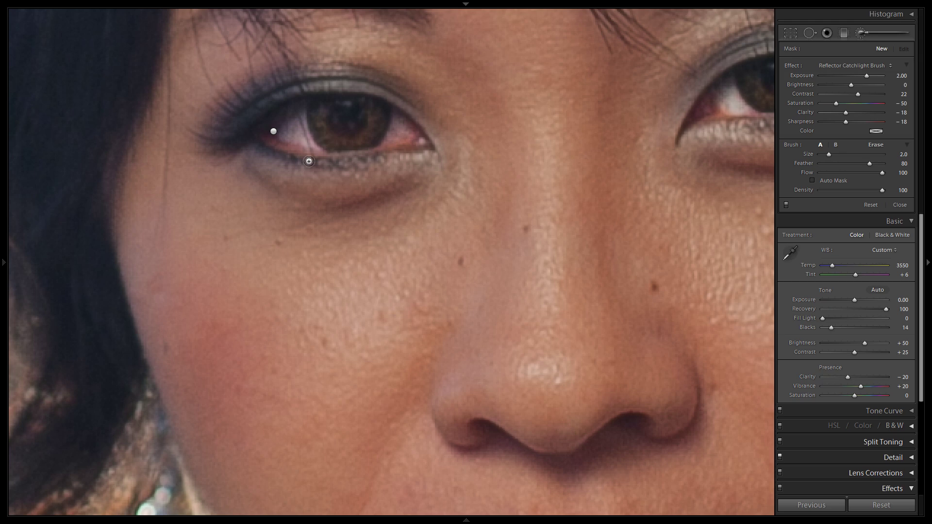
left_click_drag(452, 271, 439, 169)
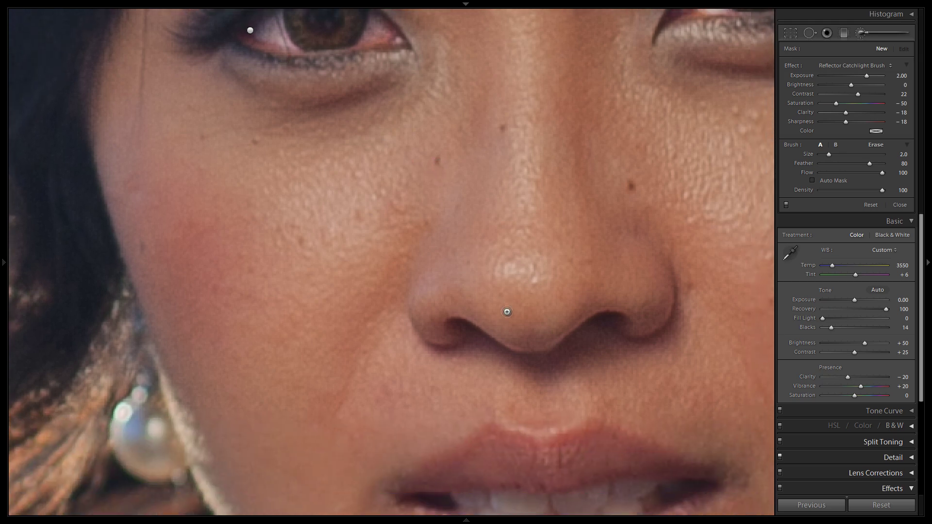
left_click_drag(631, 321, 437, 198)
left_click_drag(600, 198, 505, 304)
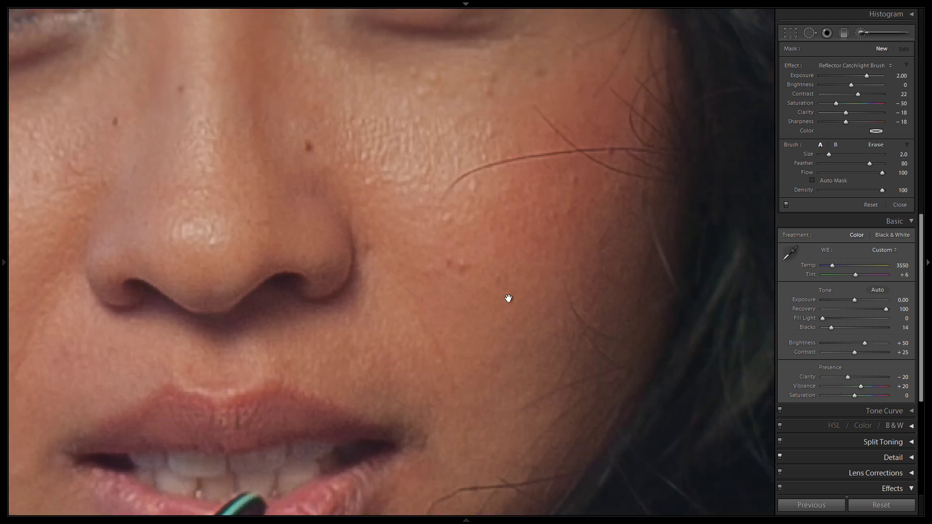
left_click_drag(258, 191, 505, 300)
left_click_drag(330, 187, 529, 295)
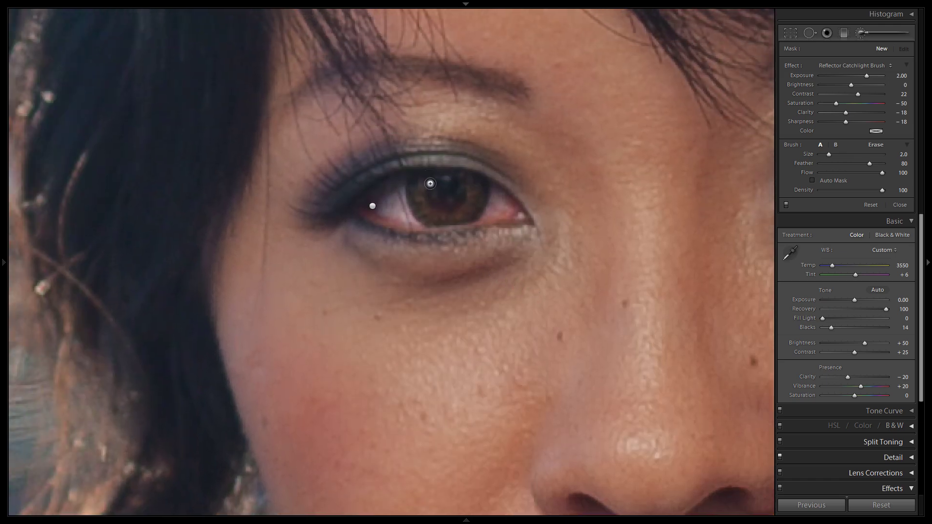
left_click_drag(417, 189, 416, 201)
key("bracketright")
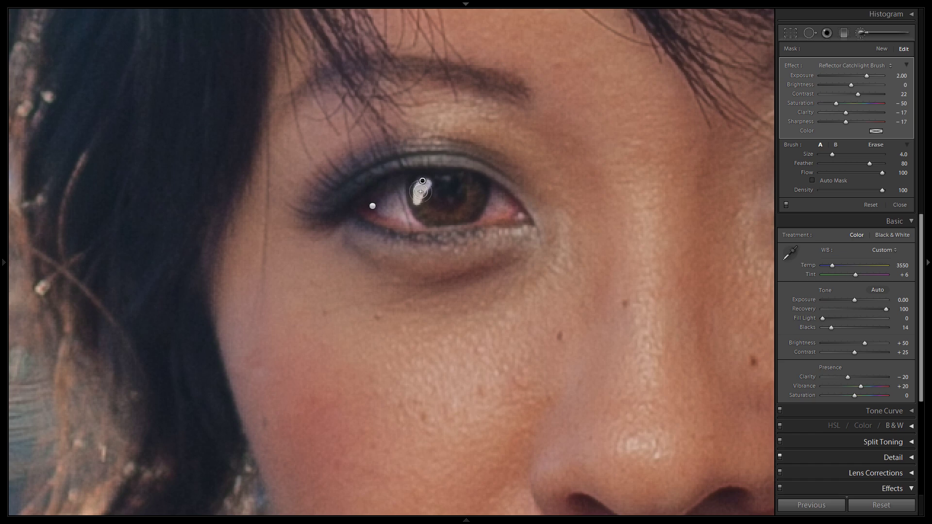
left_click_drag(418, 198, 426, 182)
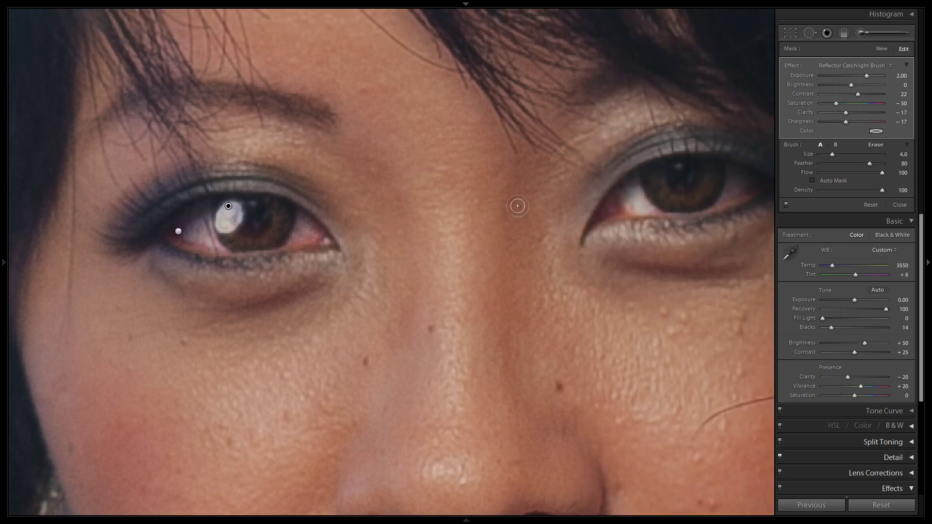
mouse_move(656, 189)
left_mouse_down()
mouse_move(661, 168)
mouse_move(653, 193)
mouse_move(665, 176)
left_mouse_up()
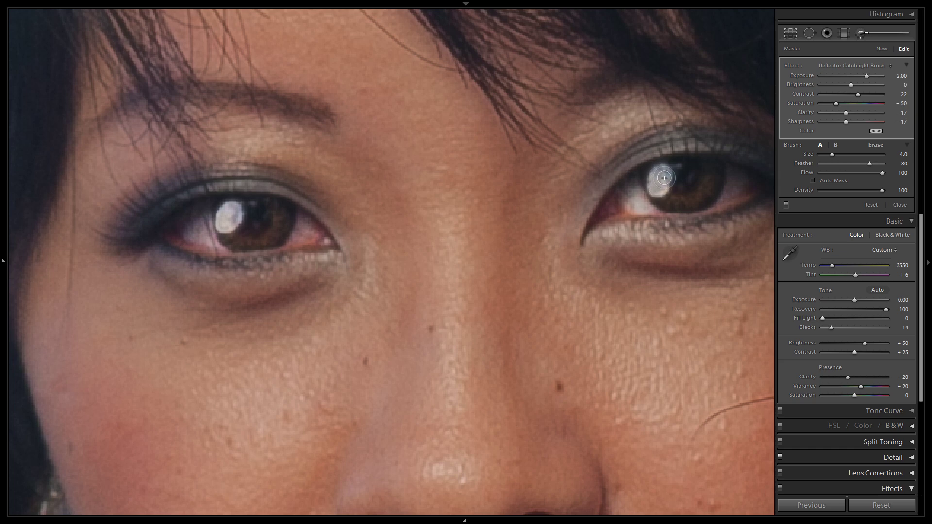
Erase the outer edges of the catchlight in the photo's left eye with a size 4.0 eraser to sharpen its outline
mouse_move(198, 197)
left_mouse_down()
mouse_move(314, 206)
mouse_move(388, 193)
left_mouse_up()
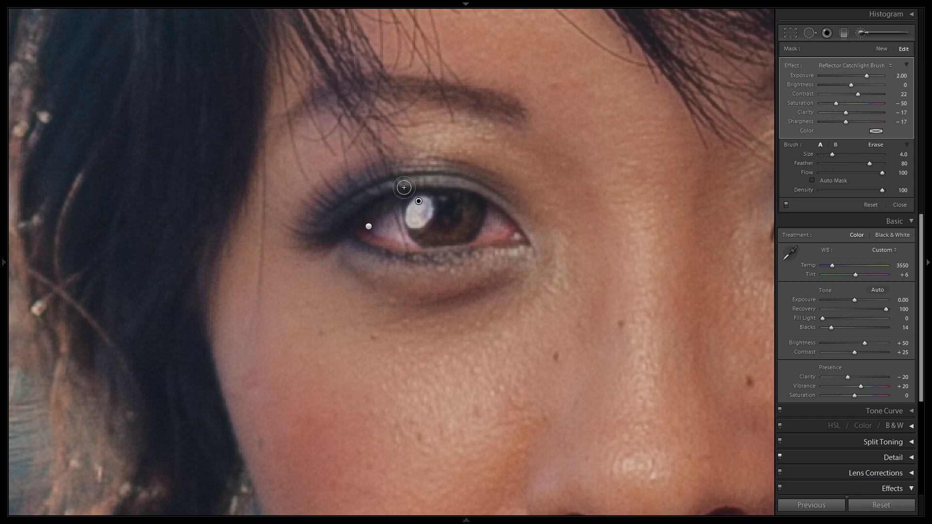
key("alt")
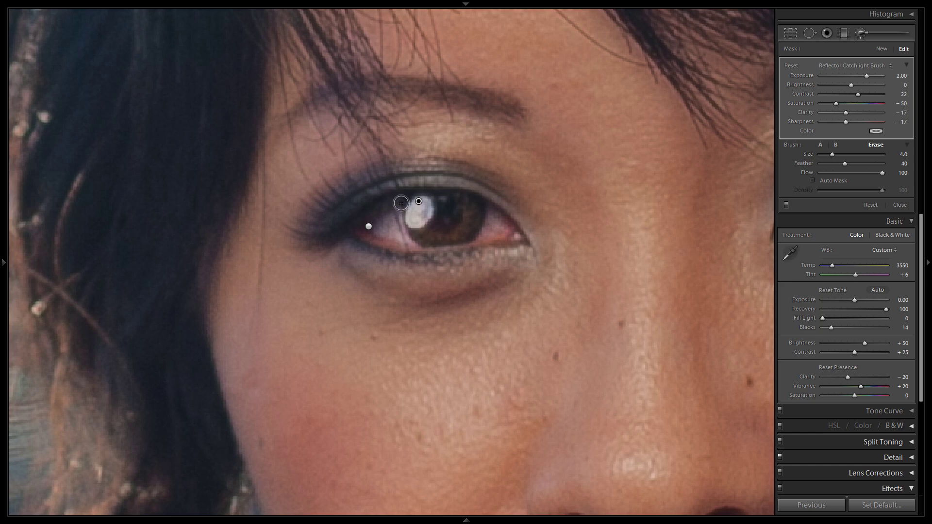
left_click_drag(389, 194, 429, 186)
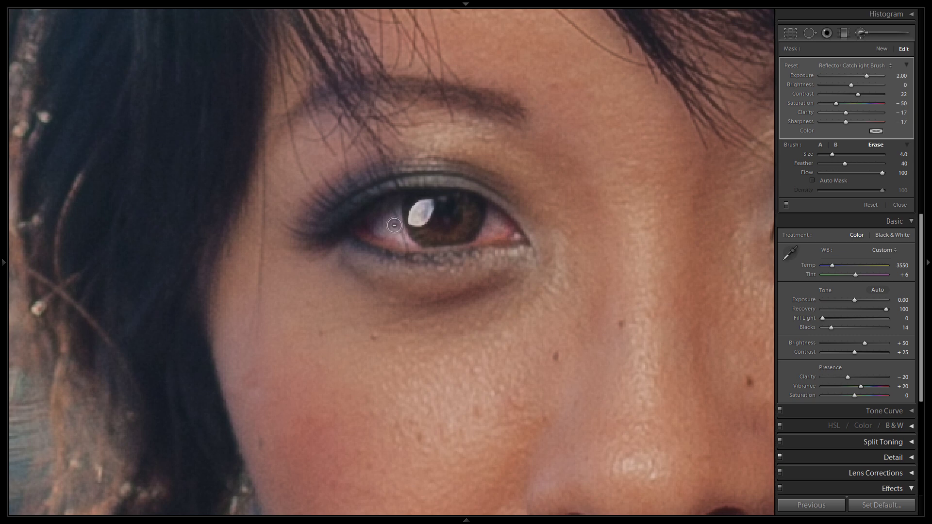
key("alt")
Carve small irregular notches into the lower edge of the left eye's catchlight with a size 1.0 eraser
key("alt")
key("bracketleft")
left_click_drag(430, 219, 421, 222)
key("alt")
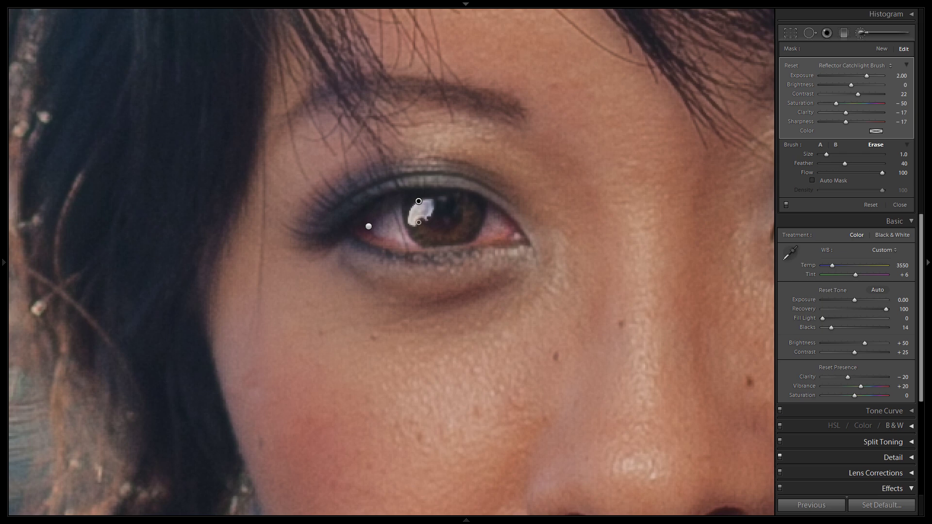
left_click_drag(425, 221, 419, 219)
left_click(417, 224, "alt")
left_click_drag(406, 208, 400, 209)
Trim the outer edges of the catchlight in the photo's right eye with the eraser
key("space")
mouse_move(665, 189)
left_mouse_down()
mouse_move(439, 199)
mouse_move(370, 224)
left_mouse_up()
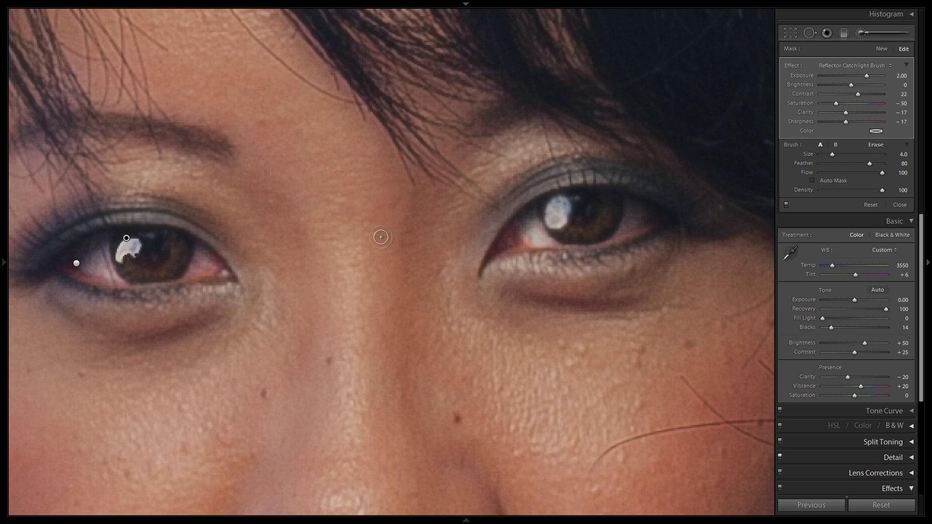
key("alt")
mouse_move(535, 208)
left_mouse_down()
mouse_move(546, 242)
mouse_move(533, 209)
mouse_move(534, 223)
mouse_move(535, 211)
mouse_move(570, 233)
left_mouse_up()
left_click_drag(558, 237, 574, 220)
Cut notches into the lower part of the right eye's catchlight with a size 2.0 eraser
key("bracketleft")
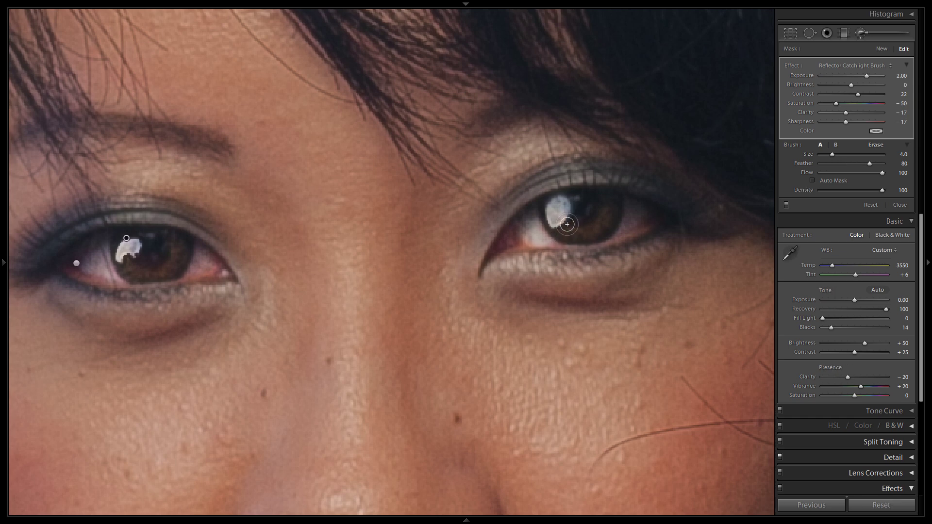
left_click_drag(562, 224, 560, 222)
left_click(560, 221)
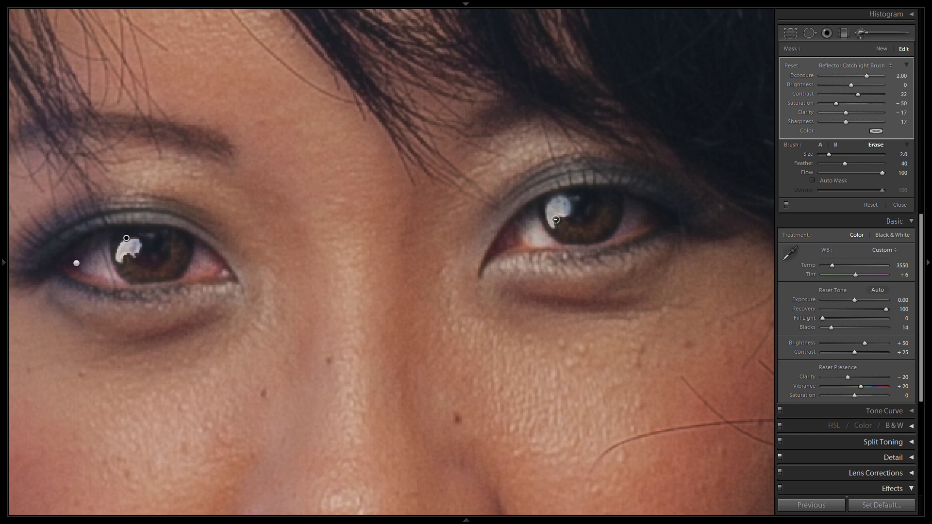
left_click(560, 219)
left_click(558, 221)
Refine the edges of the right eye's catchlight using erasers of size 5.0 and 3.0
scroll(578, 217, "up", 3)
left_click_drag(579, 207, 582, 202)
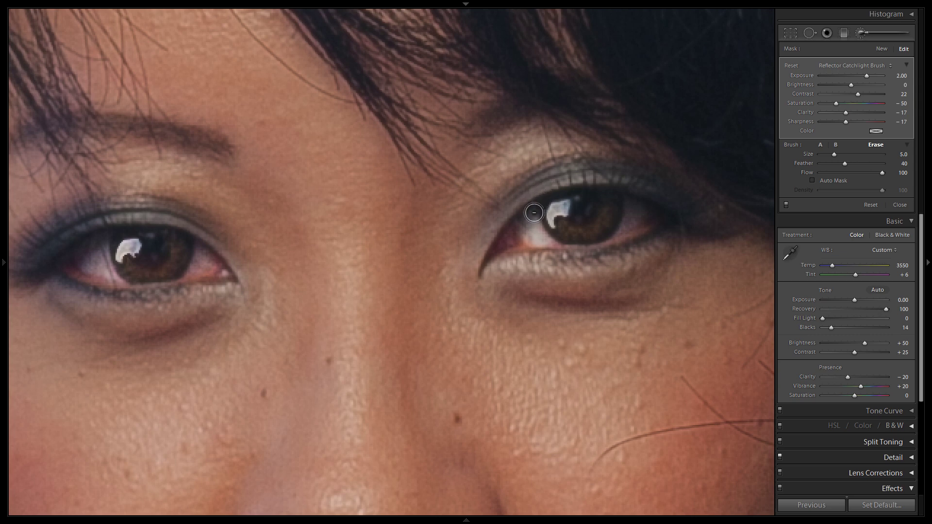
key("alt")
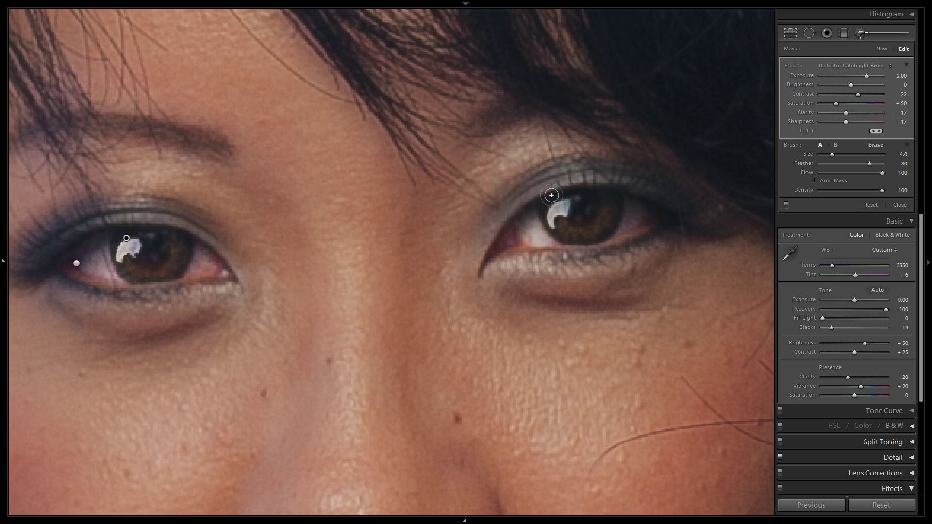
key("alt")
key("alt")
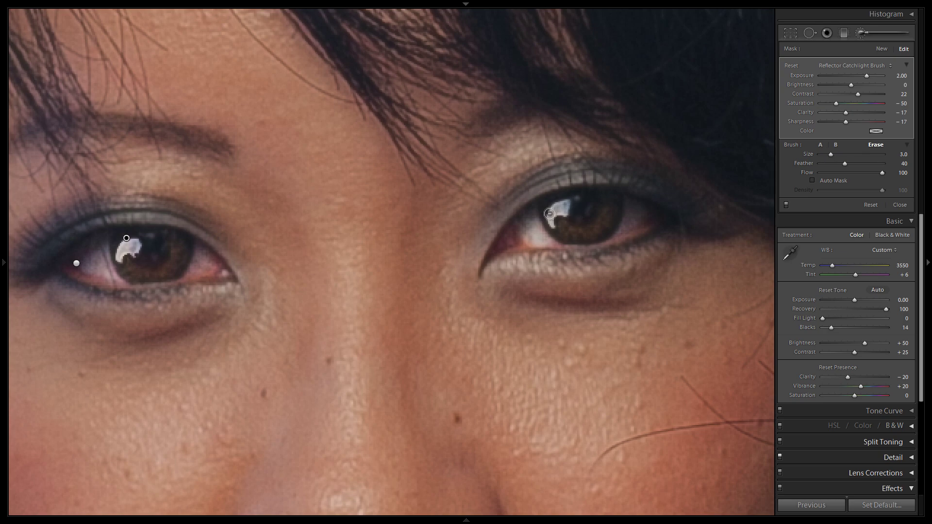
Lower the exposure of the painted catchlights to 1.40, check both eyes up close, and close the Adjustment Brush
left_click(473, 200)
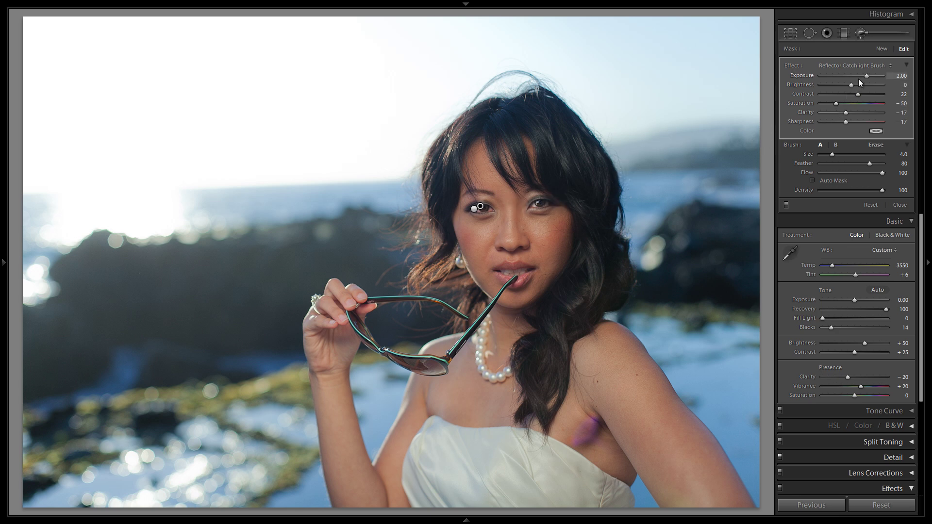
left_click_drag(862, 76, 861, 79)
key("z")
key("alt")
mouse_move(523, 193)
left_mouse_down()
mouse_move(522, 208)
mouse_move(521, 167)
left_mouse_up()
key("space")
left_click_drag(172, 221, 345, 204)
key("alt")
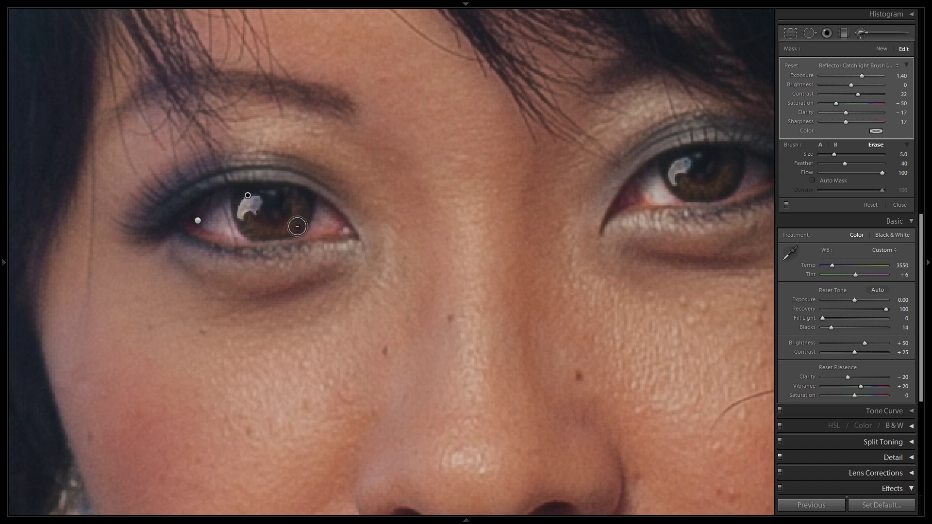
key("space")
left_click(470, 181)
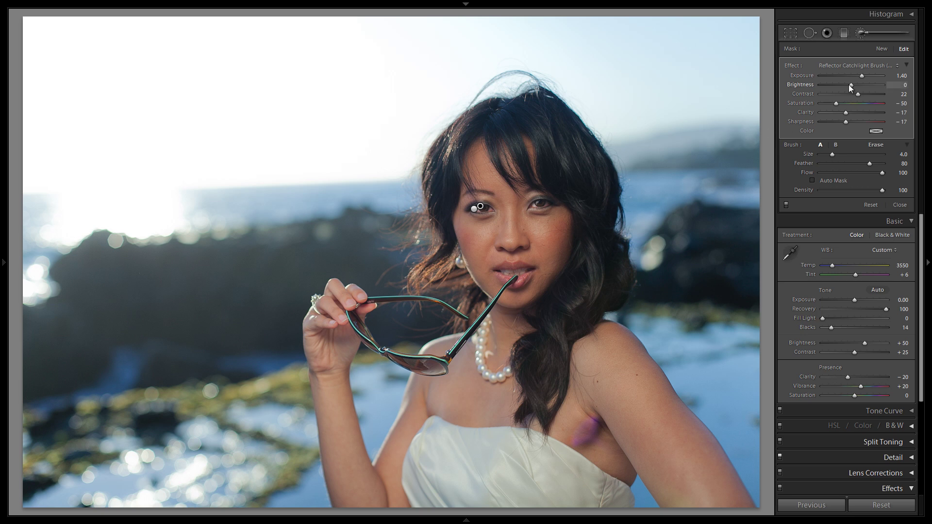
key("k")
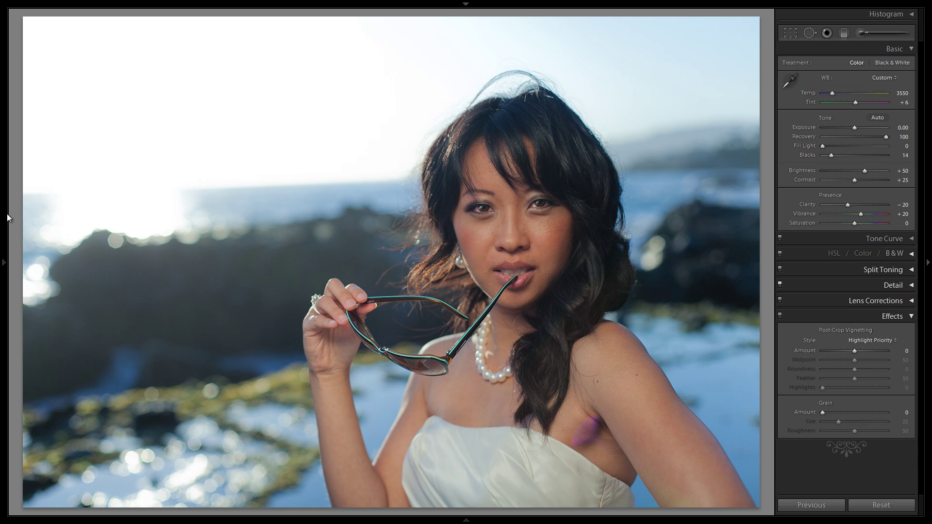
Save the current state of the photo as a new snapshot named "Reflector Catchlight"
mouse_move(3, 219)
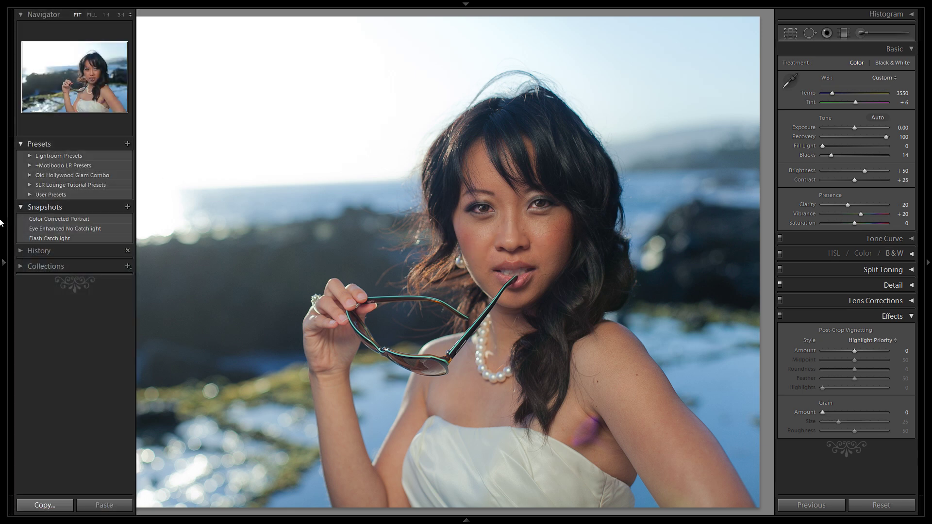
left_click(128, 207)
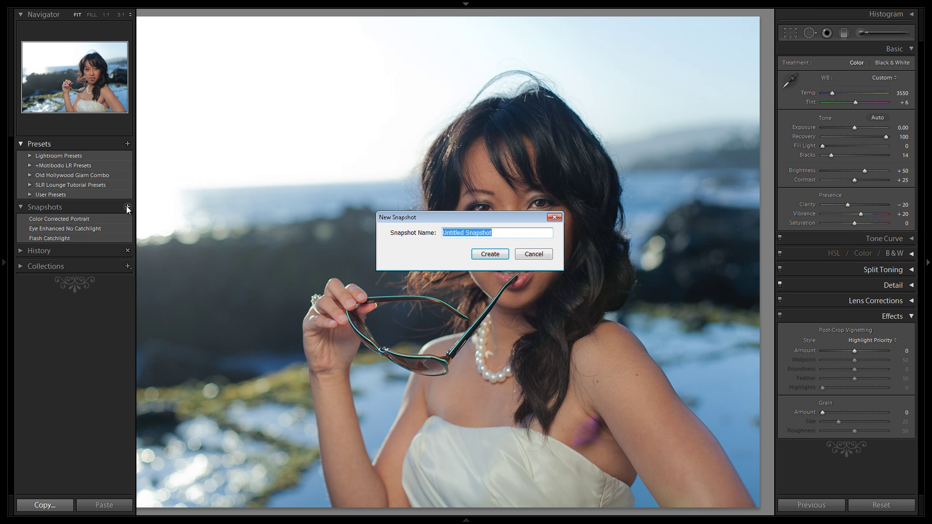
type("Reflector Catchlight")
key("Return")
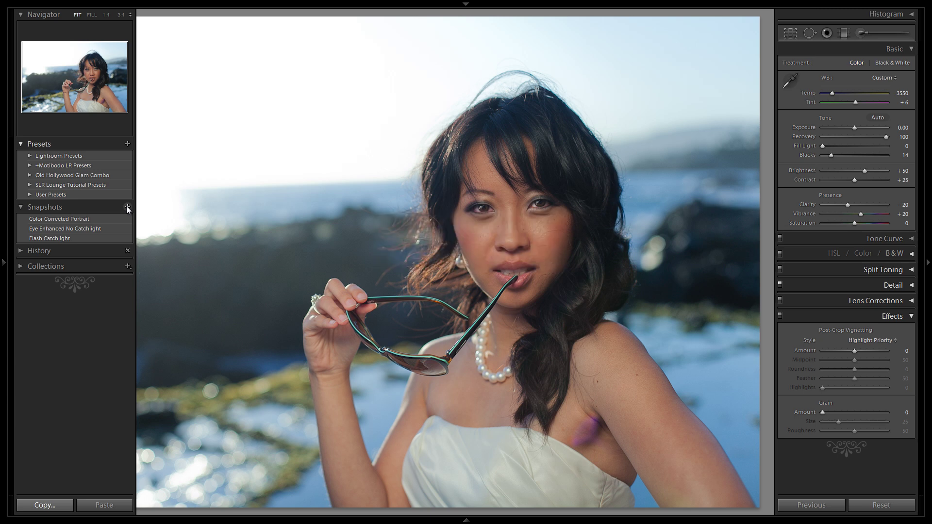
key("F7")
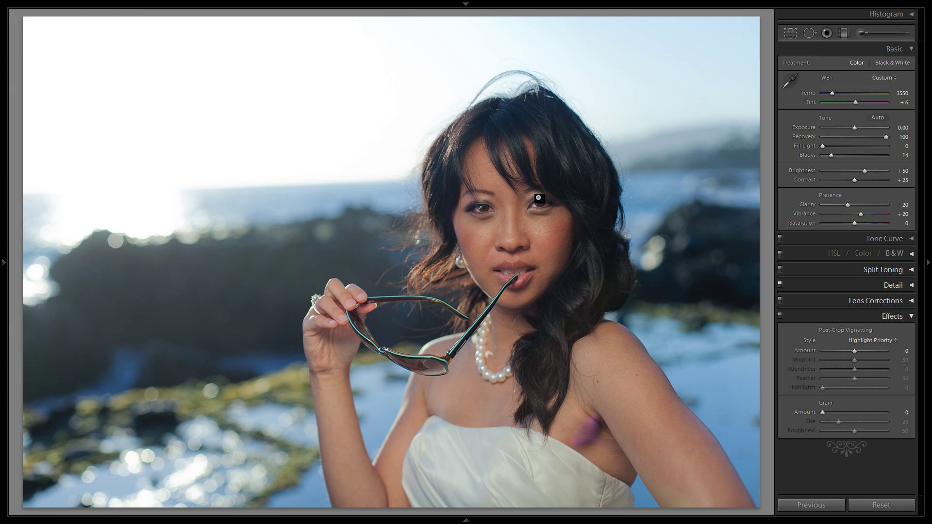
Compare the "Eye Enhanced No Catchlight", "Flash Catchlight" and "Reflector Catchlight" snapshots, ending on "Reflector Catchlight"
left_click(5, 259)
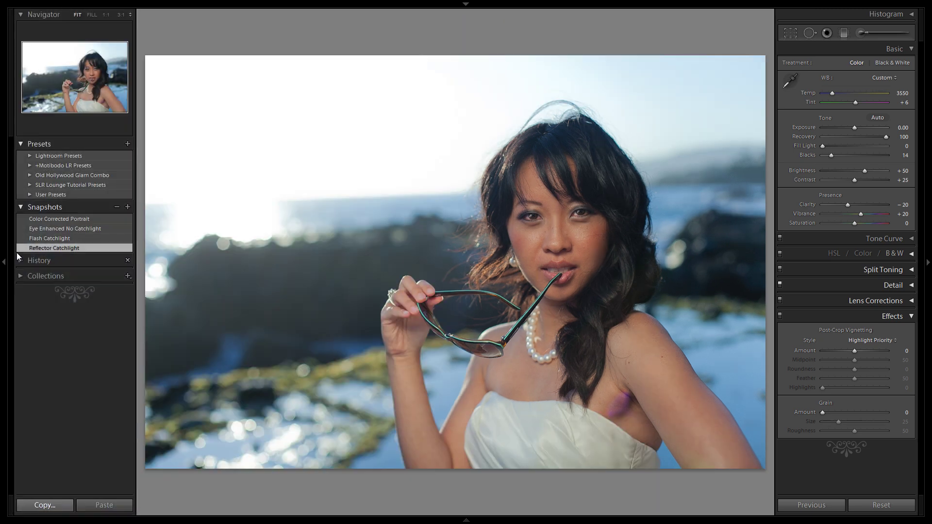
left_click(39, 241)
left_click(58, 227)
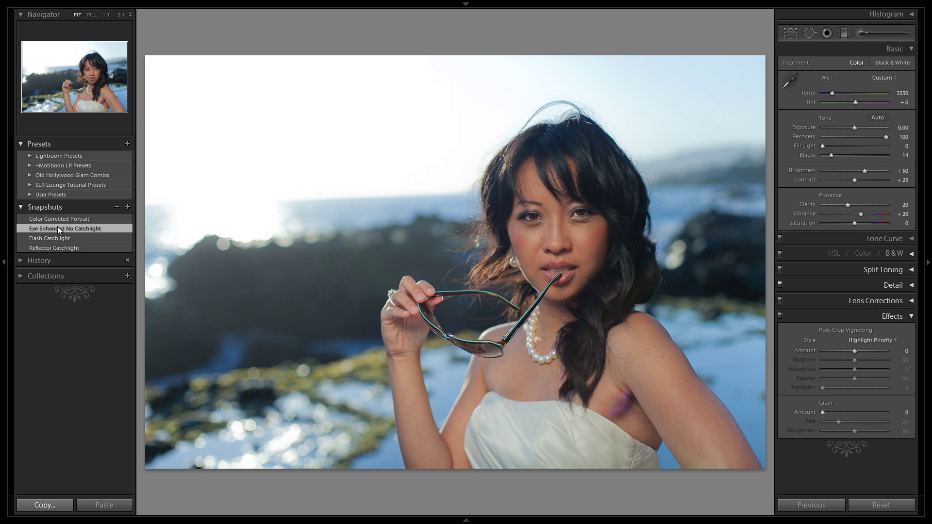
left_click(55, 238)
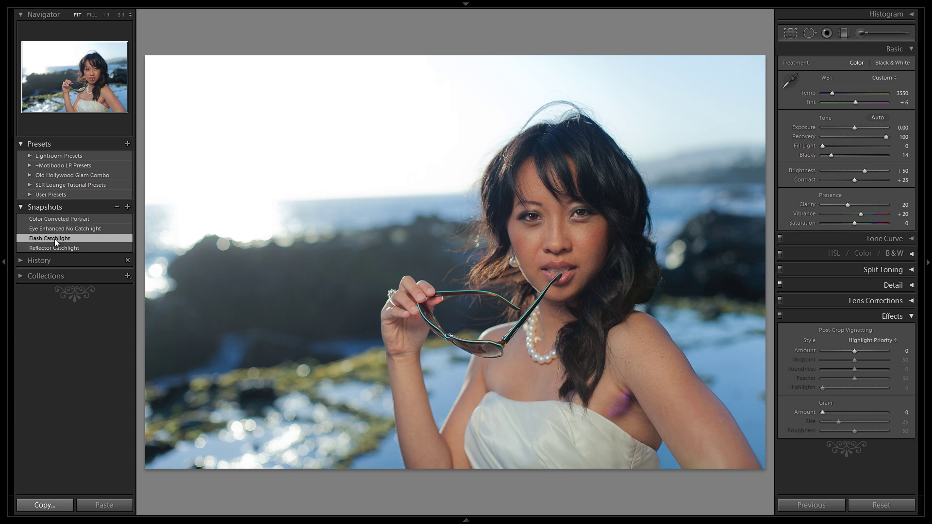
left_click(54, 245)
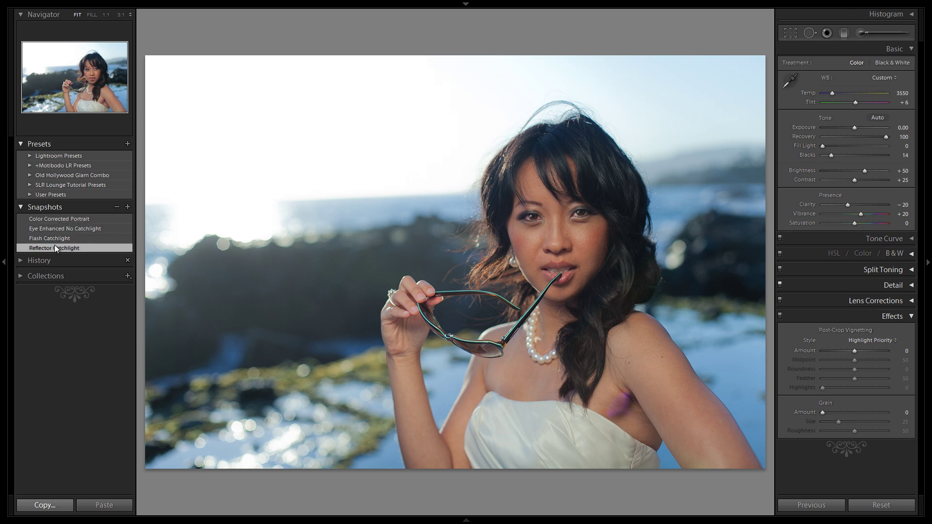